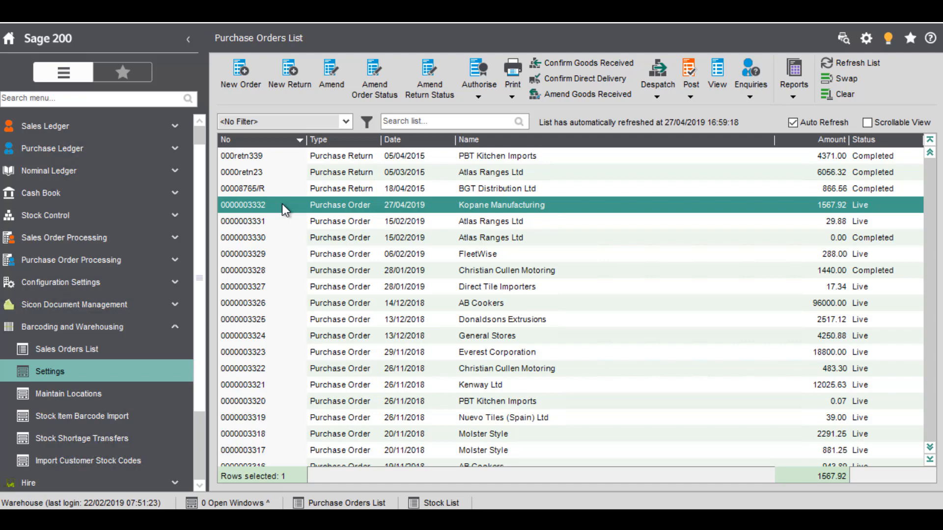
# Open the Kopane Manufacturing purchase order dated 27/04/2019 for amendment, check its ordered item, and close it.
pyautogui.click(335, 69)
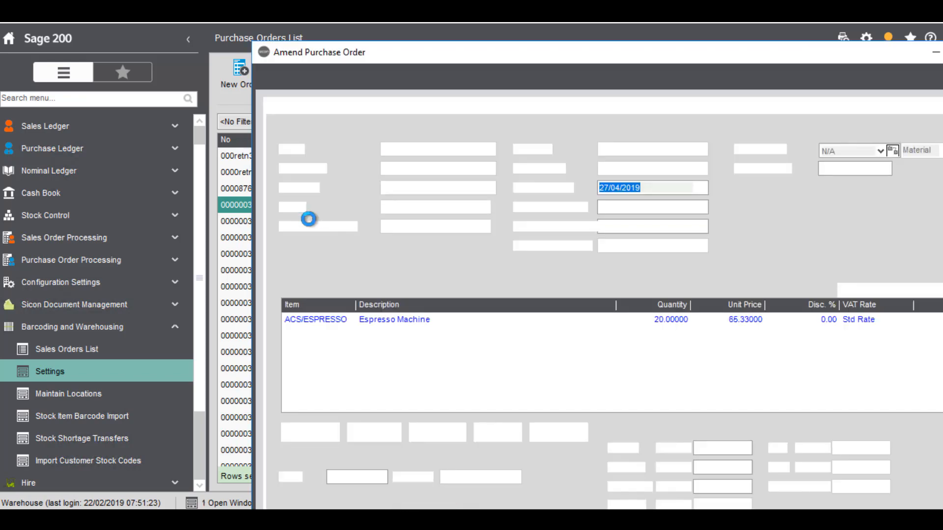
pyautogui.moveTo(432, 55); pyautogui.dragTo(233, 30)
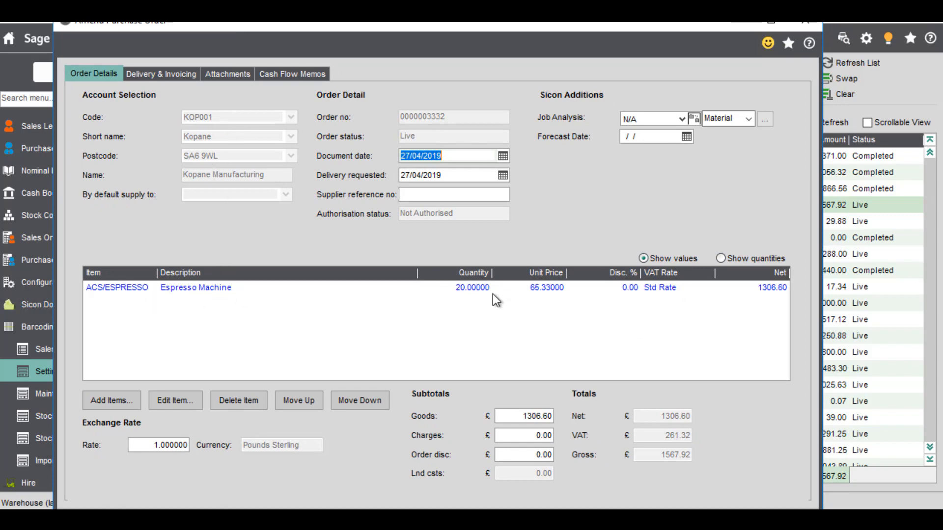
pyautogui.click(800, 21)
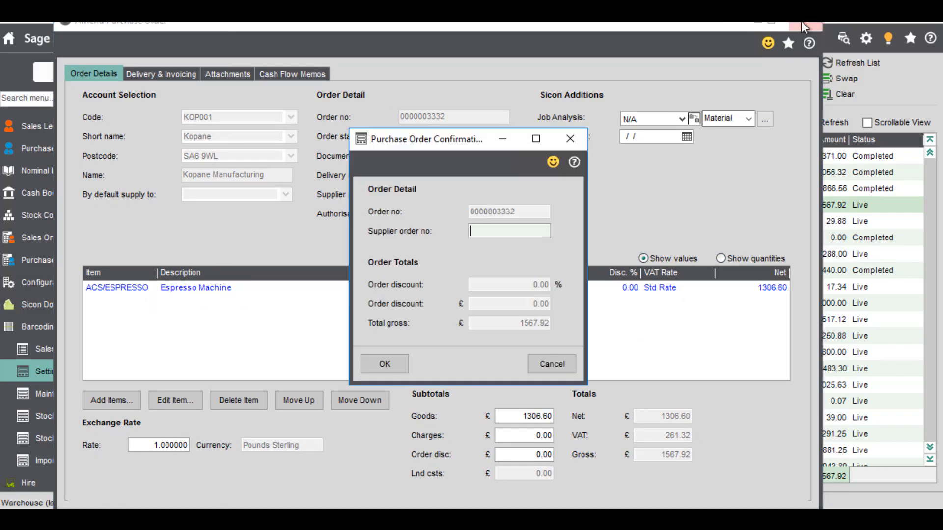
pyautogui.click(380, 364)
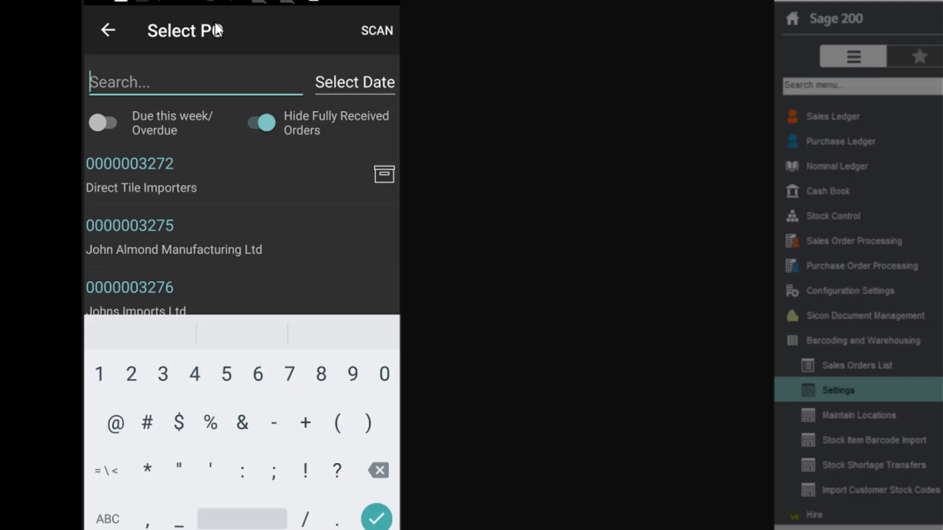
# Switch to the mobile barcoding app and search the purchase orders by the Kopane Manufacturing order's number.
pyautogui.write('3332')
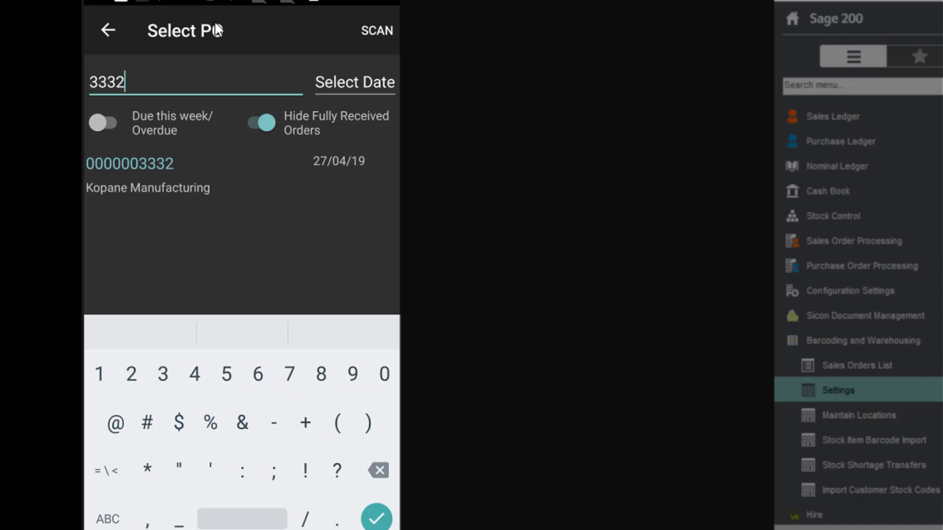
pyautogui.press('Return')
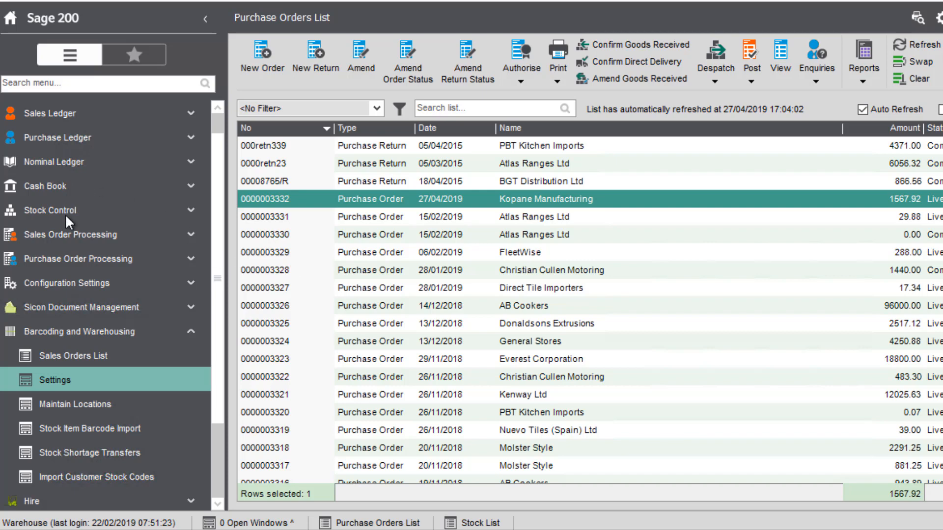
# Switch to Sage 200 and open the Espresso Machine's stock record for amendment from the stock list.
pyautogui.click(66, 216)
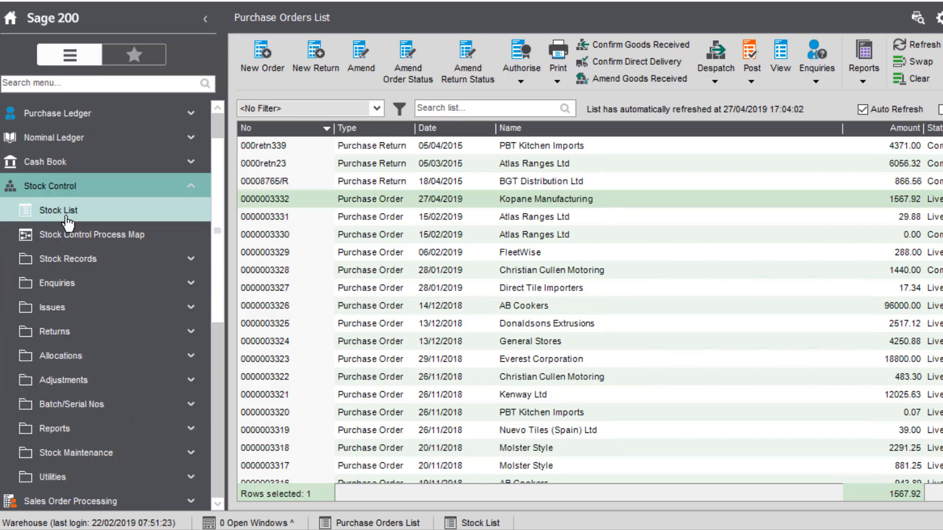
pyautogui.click(128, 212)
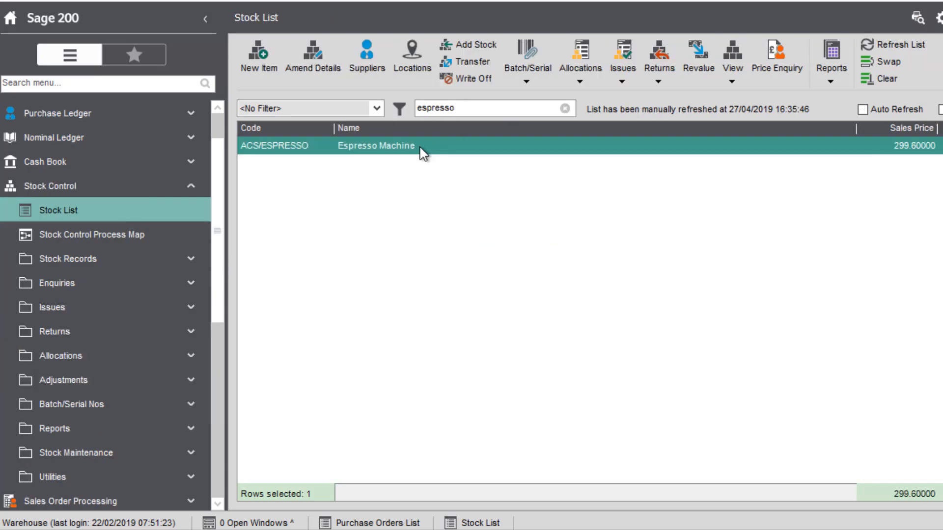
pyautogui.click(320, 51)
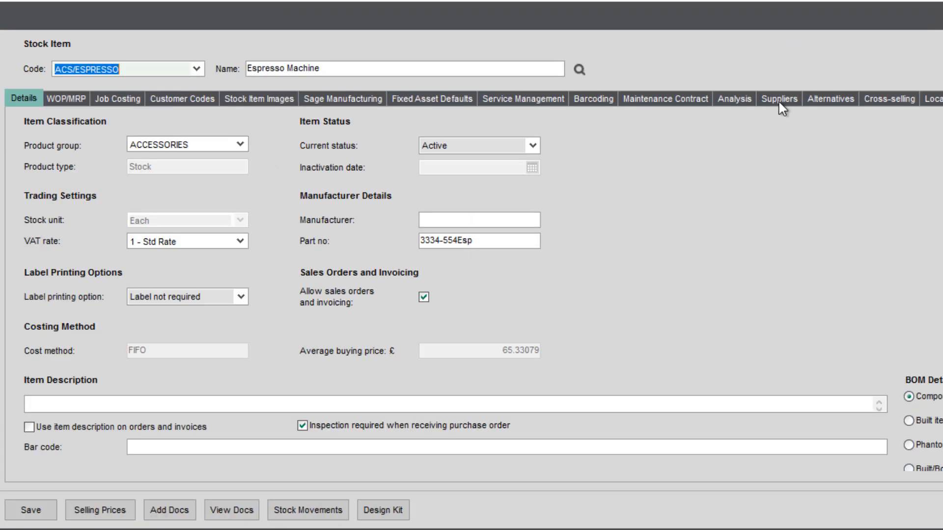
# Examine the barcodes held in Kopane Manufacturing's supply details for the Espresso Machine, and close the stock record without changes.
pyautogui.click(778, 100)
pyautogui.click(130, 199)
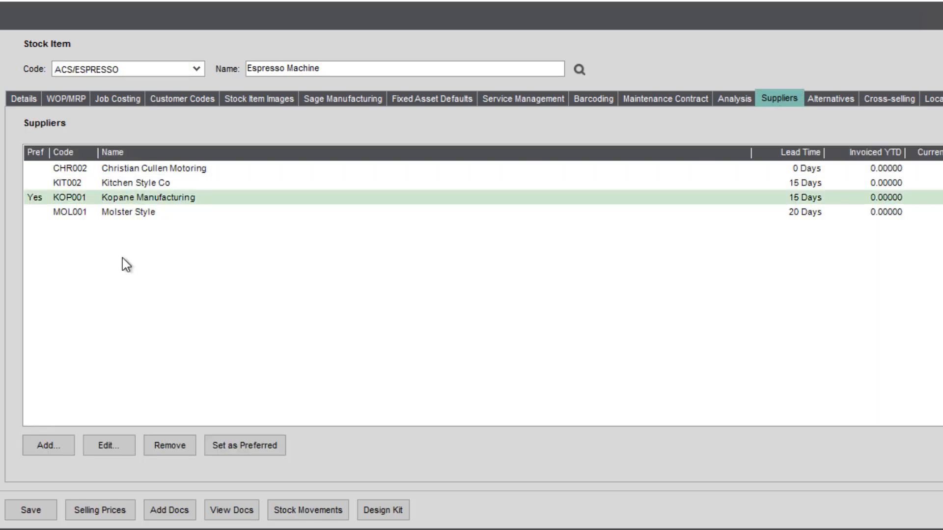
pyautogui.click(109, 446)
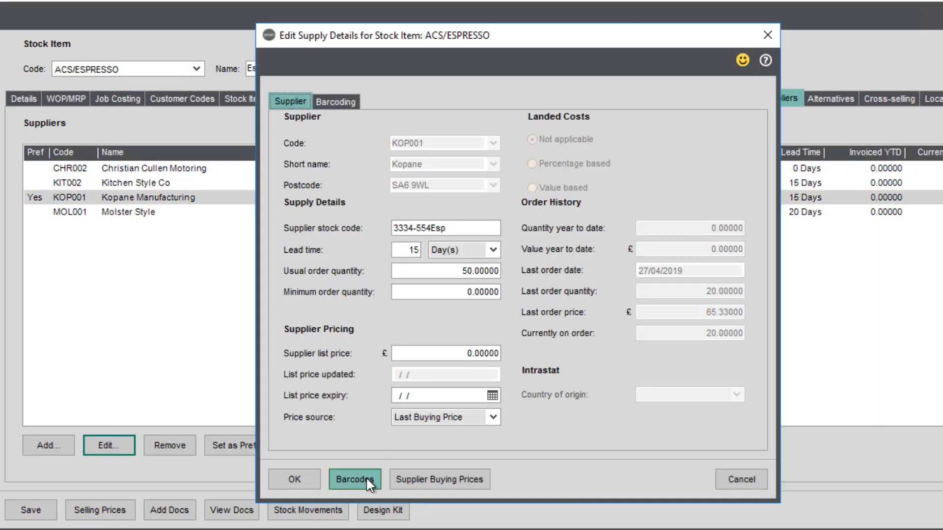
pyautogui.click(366, 477)
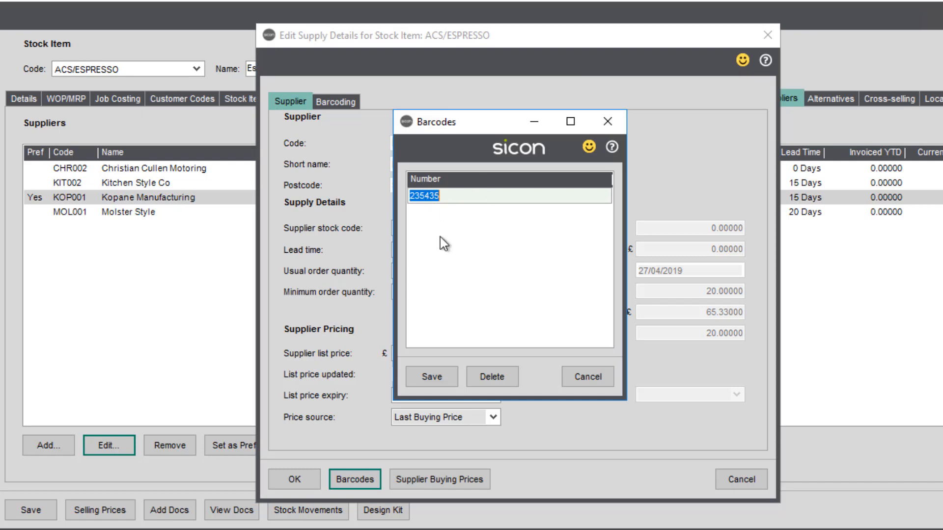
pyautogui.click(600, 373)
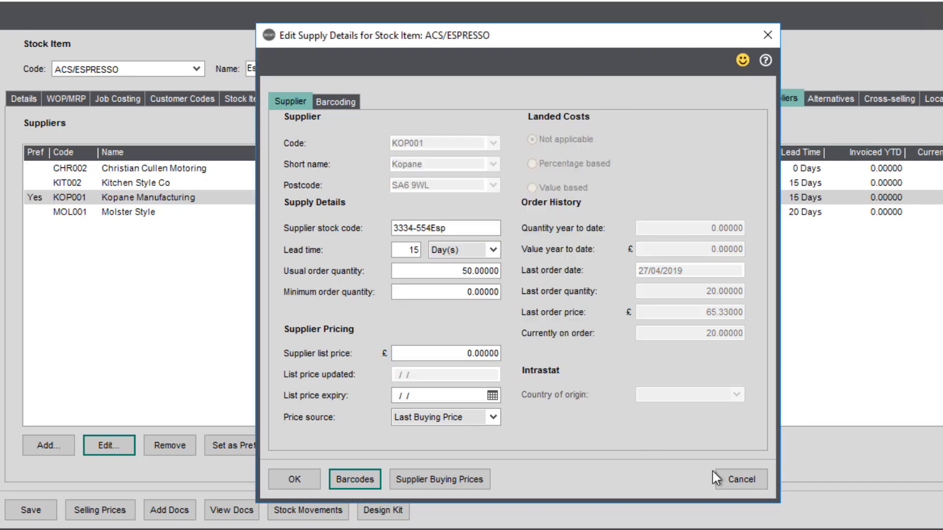
pyautogui.click(729, 476)
pyautogui.click(942, 511)
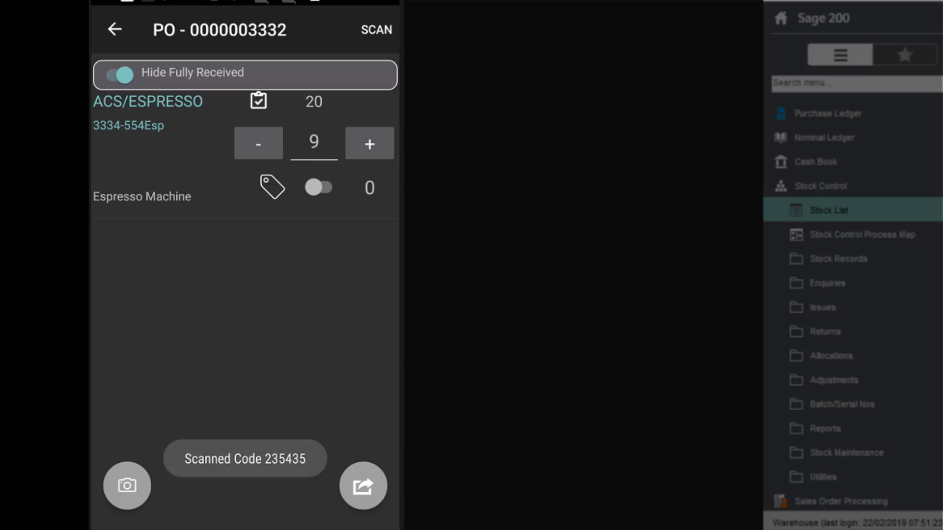
# In the mobile barcoding app, set the received quantity for ACS/ESPRESSO to 20.
pyautogui.click(313, 143)
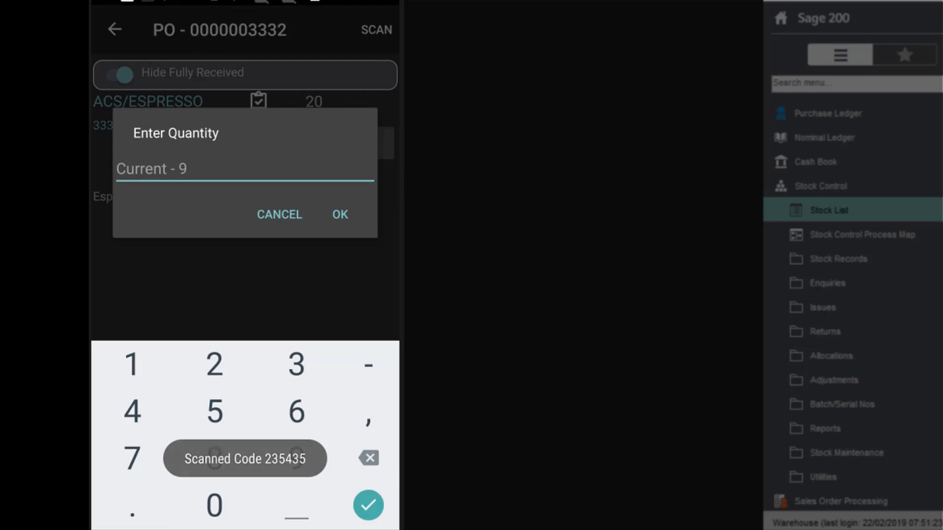
pyautogui.write('20')
pyautogui.press('Return')
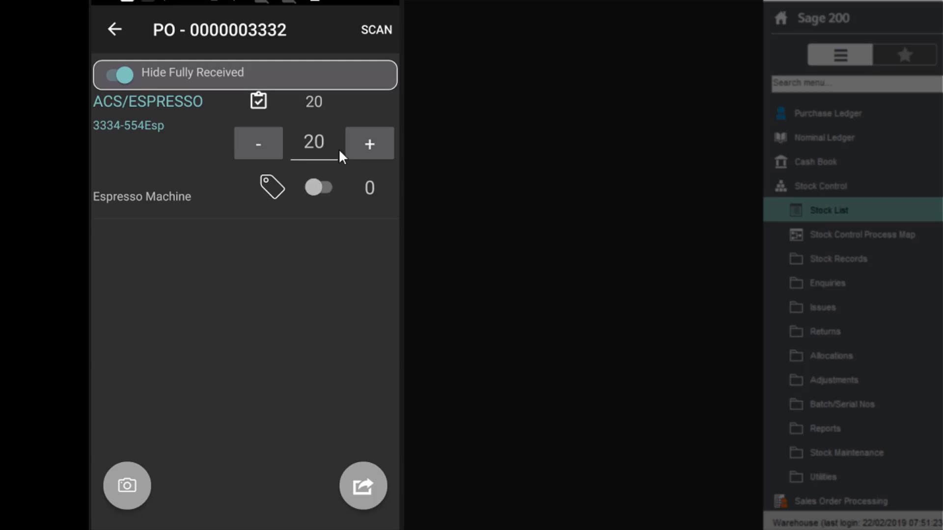
# Confirm the standard receipt of the ACS/ESPRESSO order with supplier GRN number 5478.
pyautogui.click(363, 486)
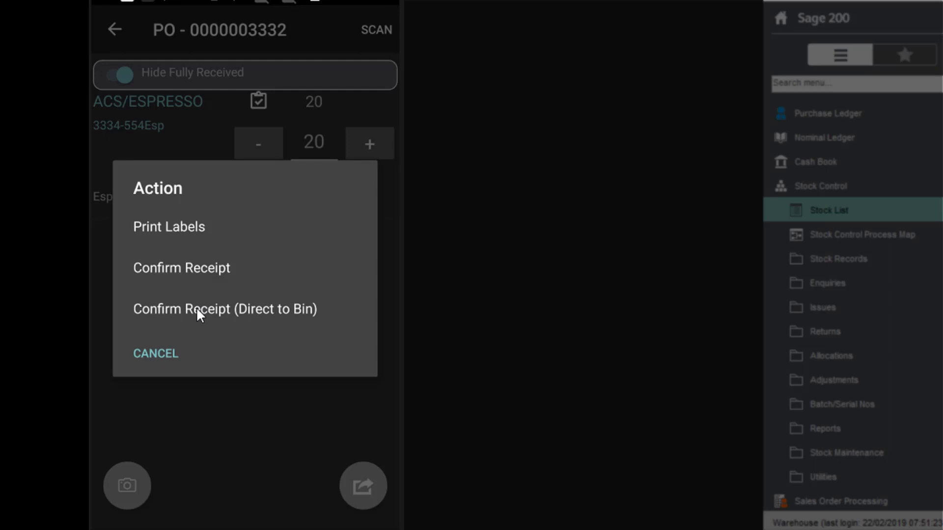
pyautogui.click(200, 268)
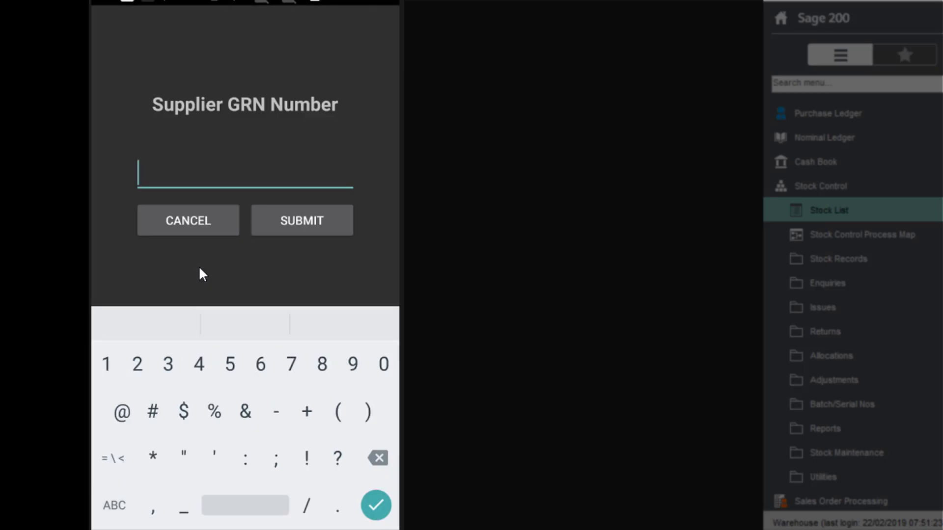
pyautogui.write('5478')
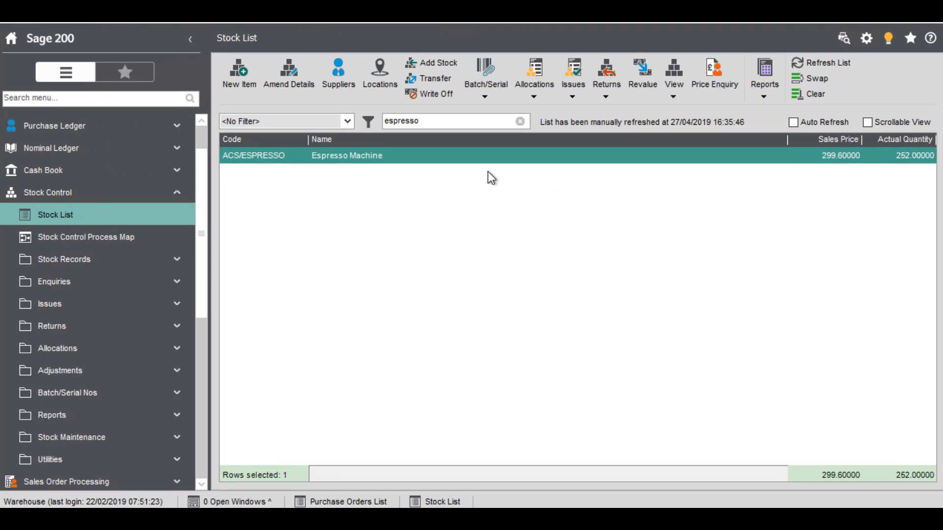
# Switch to Sage 200 and search the purchase orders list by the number of the received Kopane Manufacturing order.
pyautogui.click(100, 199)
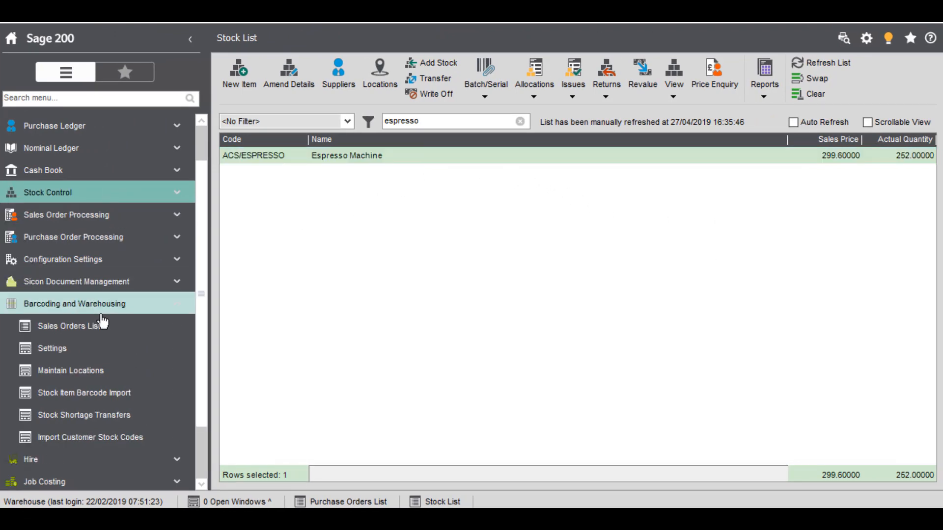
pyautogui.click(116, 237)
pyautogui.click(131, 259)
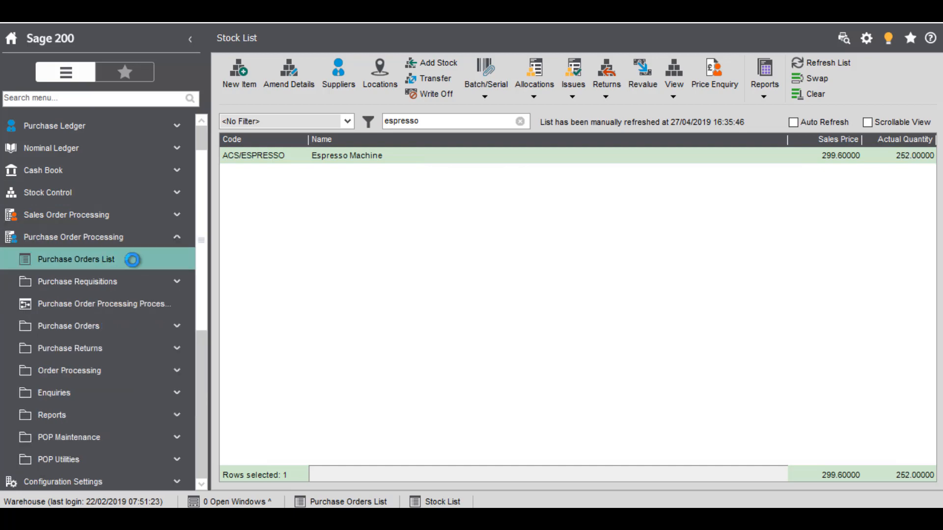
pyautogui.click(413, 125)
pyautogui.write('3332')
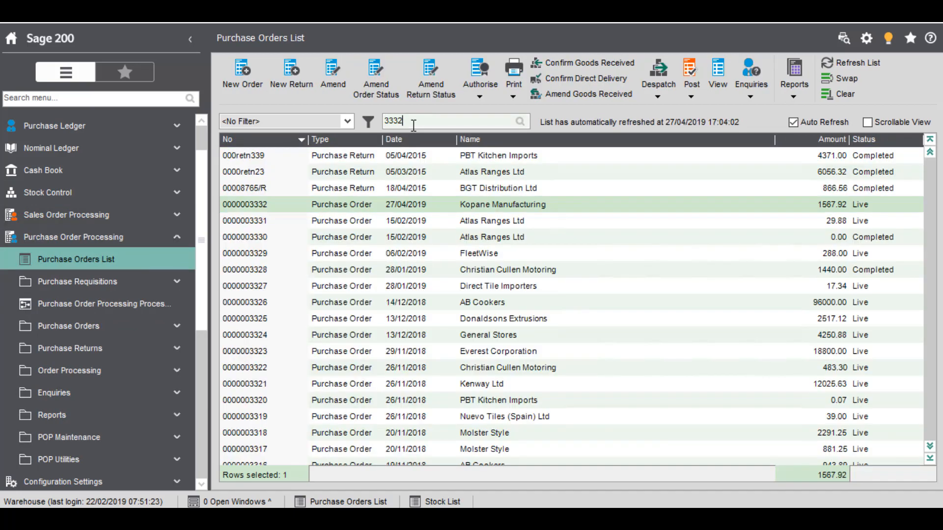
pyautogui.press('Return')
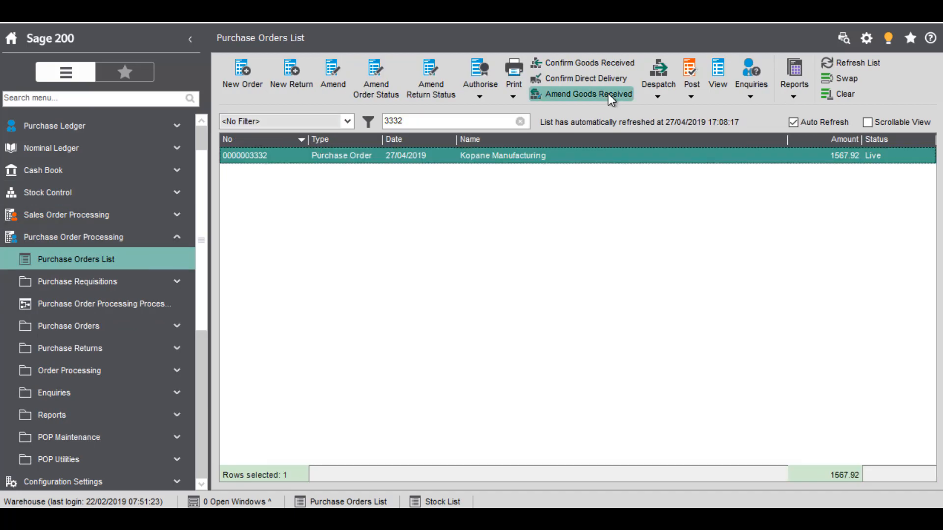
# View the found purchase order in a maximized window and show its line quantities instead of values.
pyautogui.click(718, 84)
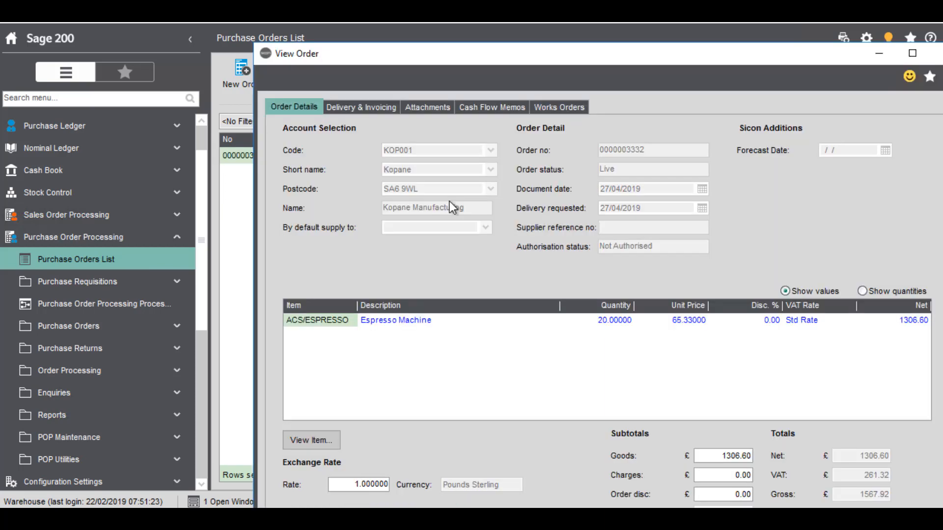
pyautogui.doubleClick(364, 59)
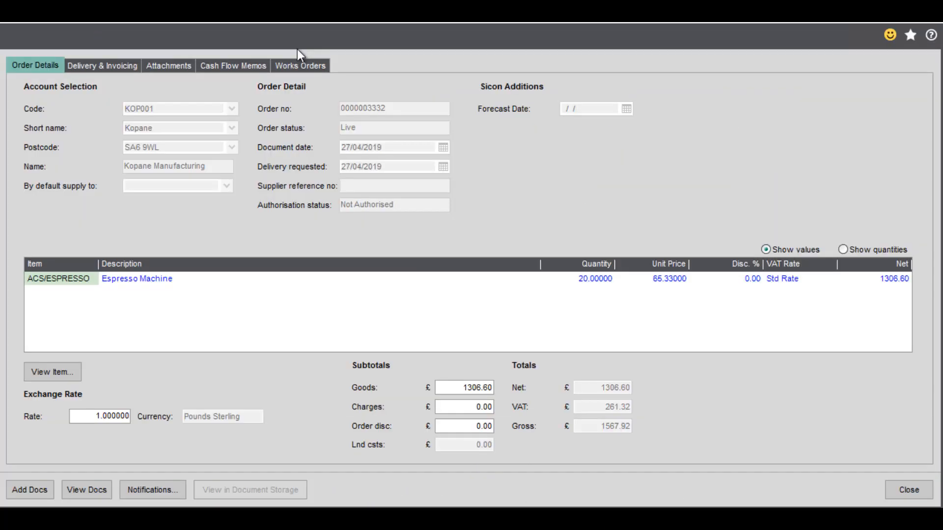
pyautogui.click(523, 277)
pyautogui.click(874, 248)
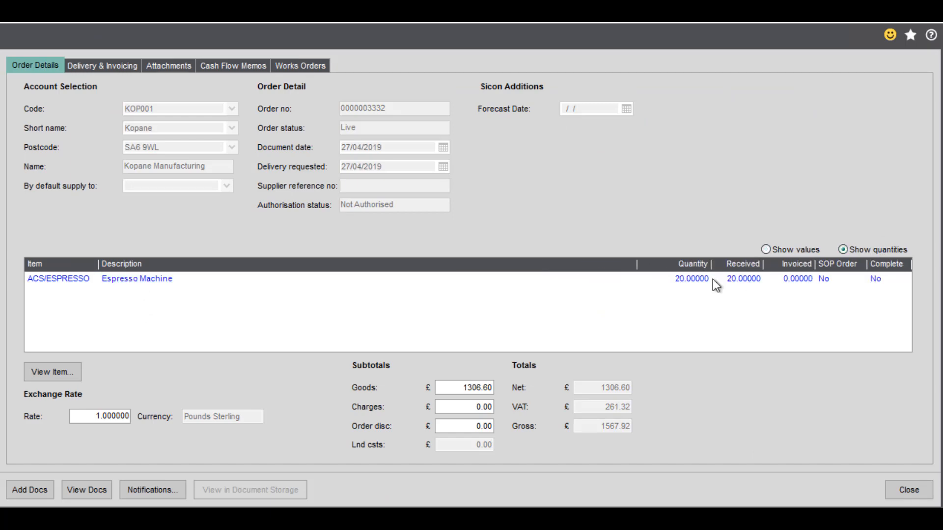
# Check the delivery history of the ACS/ESPRESSO order line, and close the item and order views.
pyautogui.click(63, 278)
pyautogui.click(53, 371)
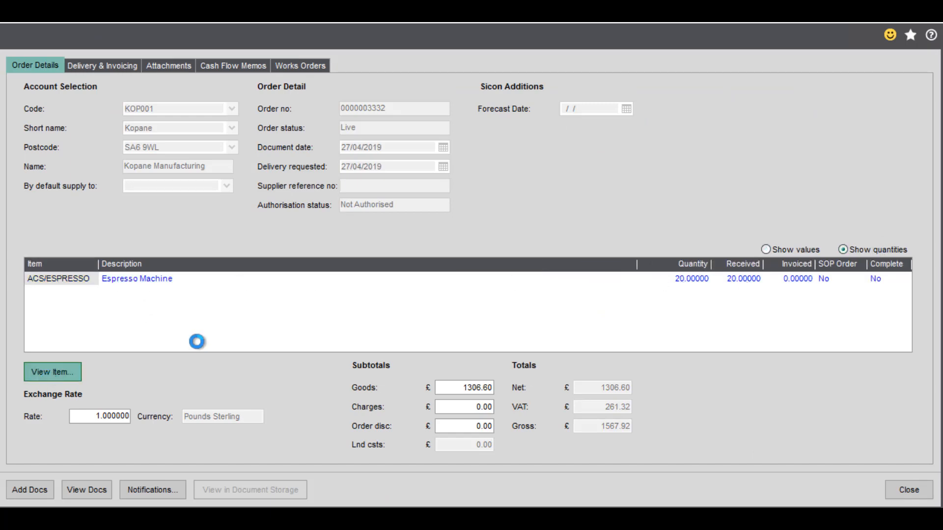
pyautogui.click(477, 487)
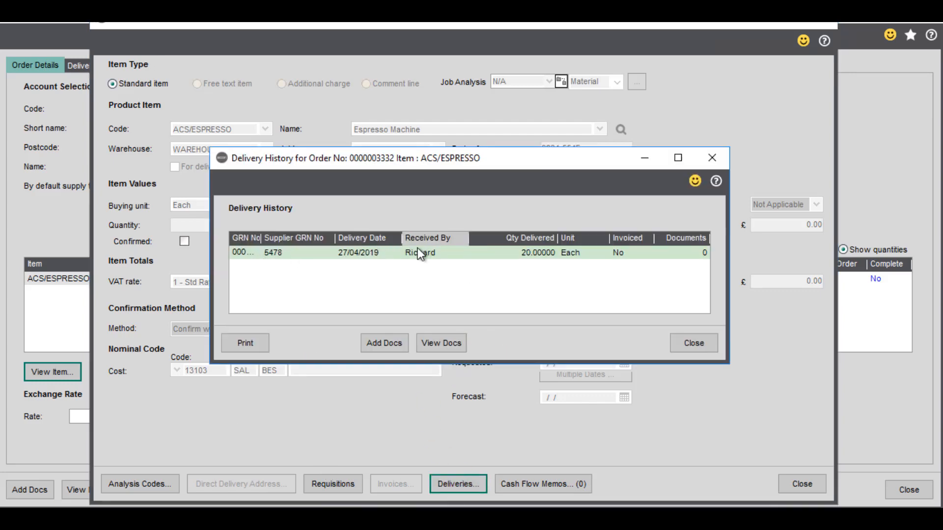
pyautogui.click(705, 341)
pyautogui.click(801, 483)
pyautogui.click(901, 491)
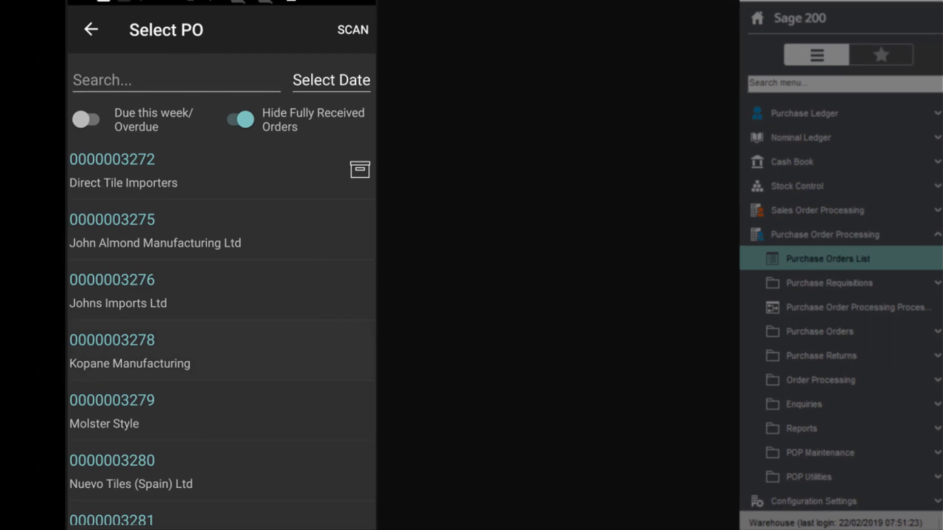
# In the mobile barcoding app, open the listed Kopane Manufacturing purchase order and set the received ACS/MEAT-SLICER quantity to 5.
pyautogui.click(216, 351)
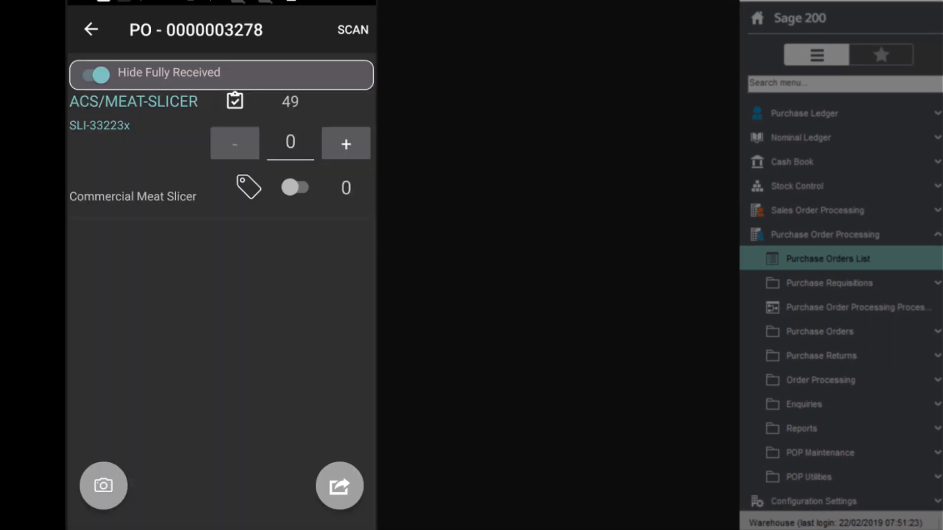
pyautogui.click(346, 144)
pyautogui.click(346, 144)
pyautogui.click(346, 143)
pyautogui.click(346, 143)
pyautogui.click(346, 144)
# Confirm the standard receipt of the ACS/MEAT-SLICER items with supplier GRN number 4775.
pyautogui.click(339, 486)
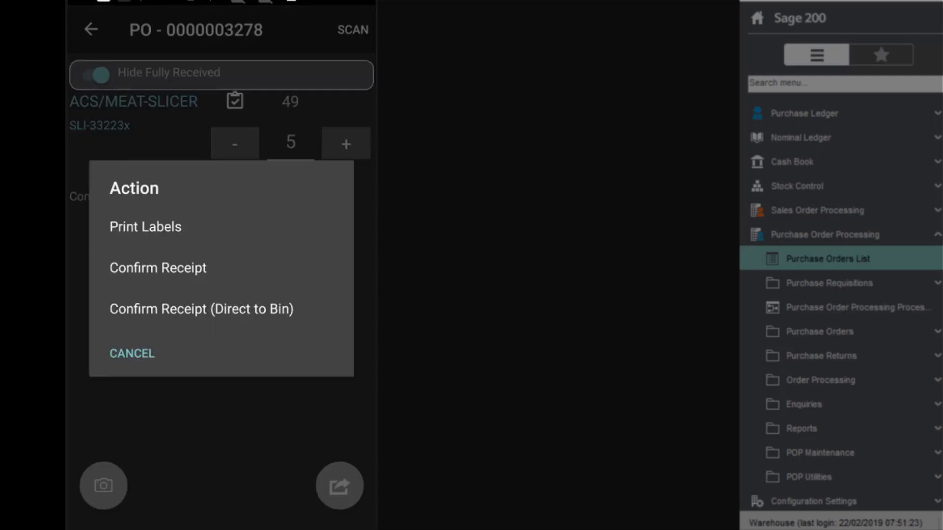
pyautogui.click(158, 268)
pyautogui.click(90, 505)
pyautogui.write('4775')
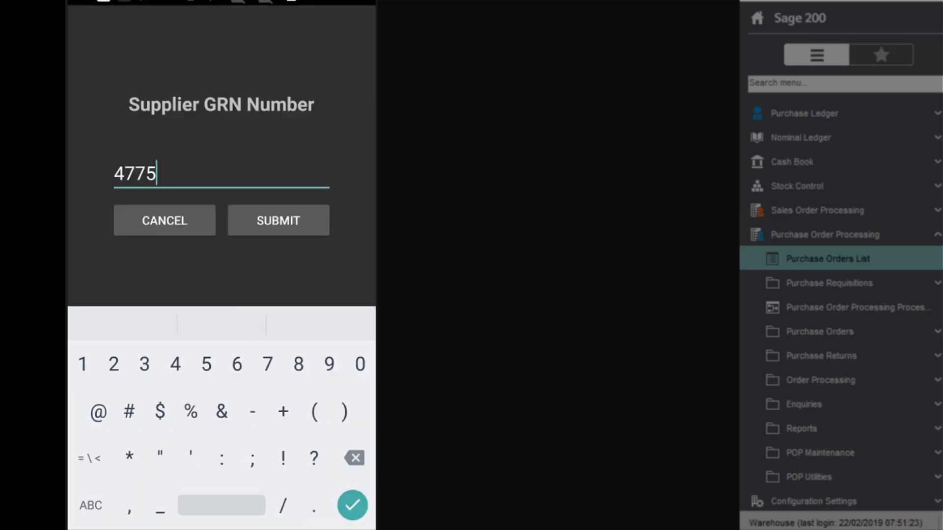
pyautogui.click(278, 221)
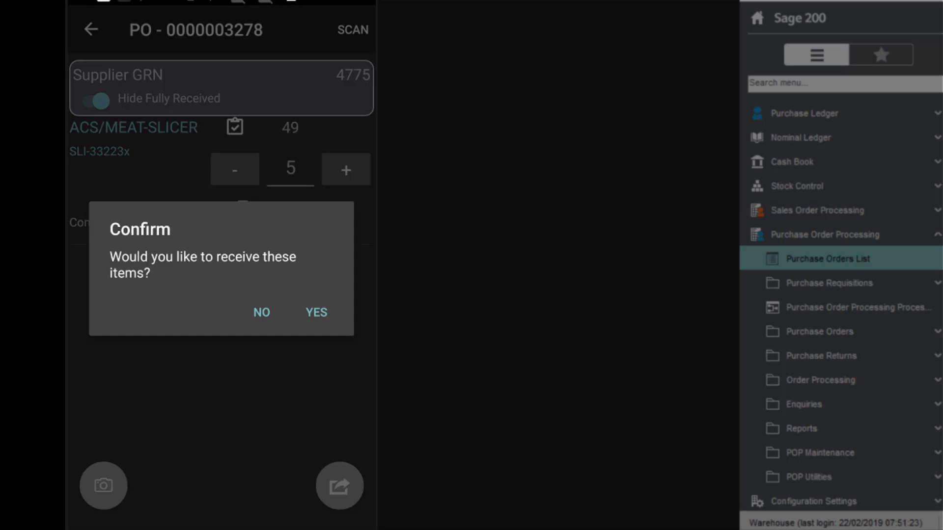
pyautogui.click(316, 312)
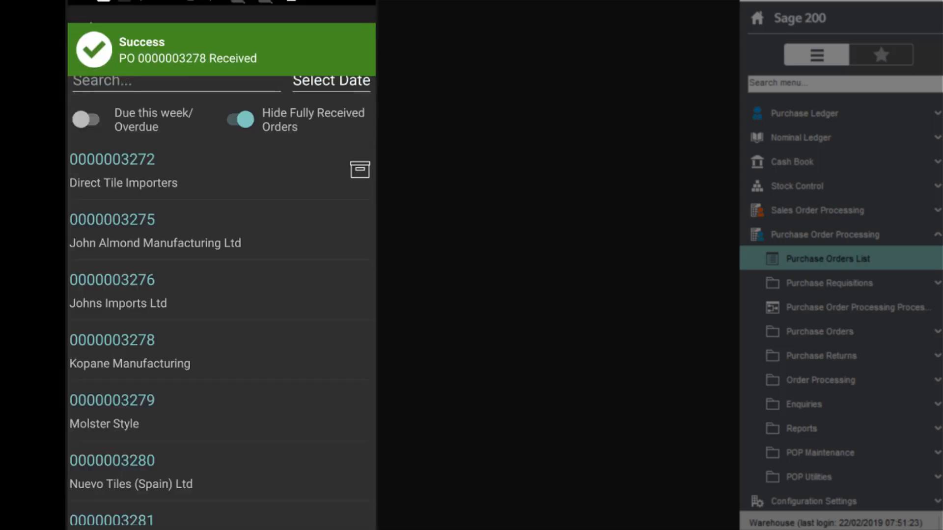